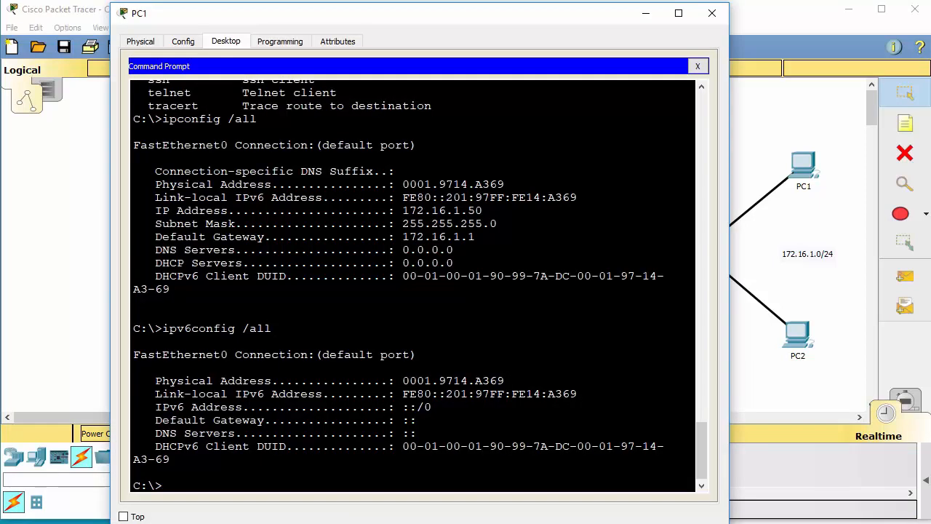
Ping the default gateway 172.16.1.1 from PC1's command prompt, and minimize the PC1 window
{"action": "type", "text": "ping 172.16.1.1"}
{"action": "key", "text": "Return"}
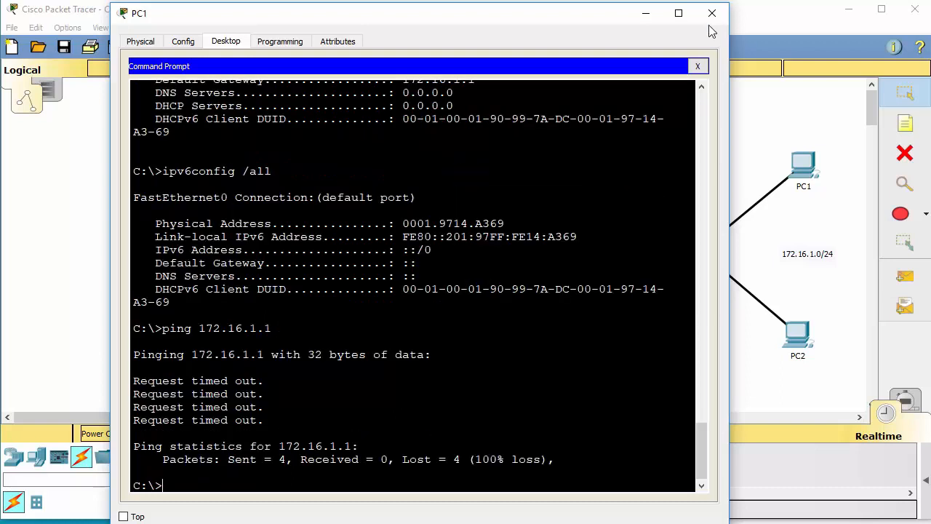
{"action": "left_click", "coordinate": [646, 16]}
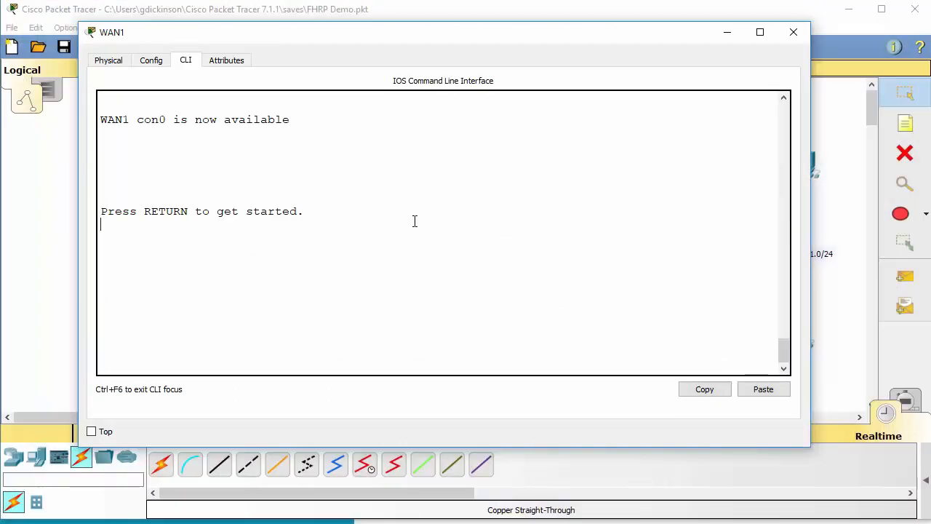
Enter privileged mode on router WAN1 and list its CDP neighbors
{"action": "key", "text": "Return"}
{"action": "type", "text": "en"}
{"action": "key", "text": "Return"}
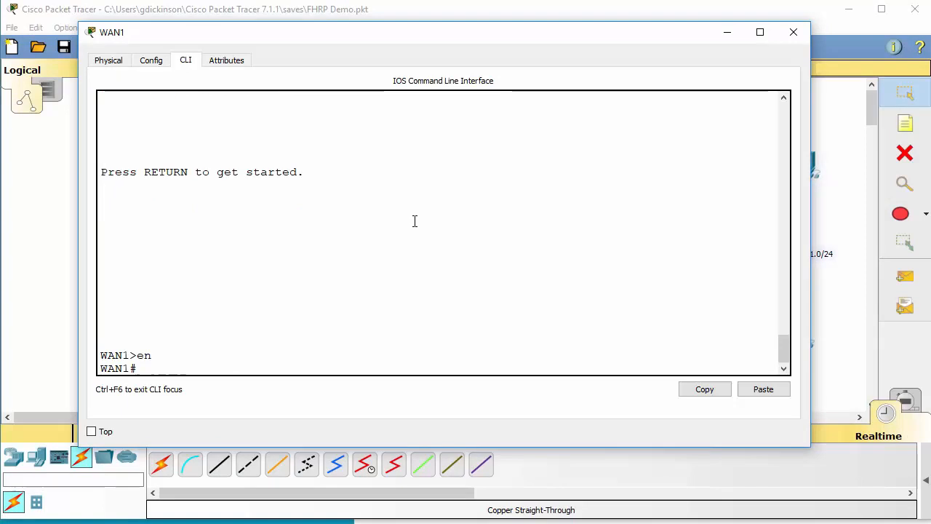
{"action": "type", "text": "sh cdp nei"}
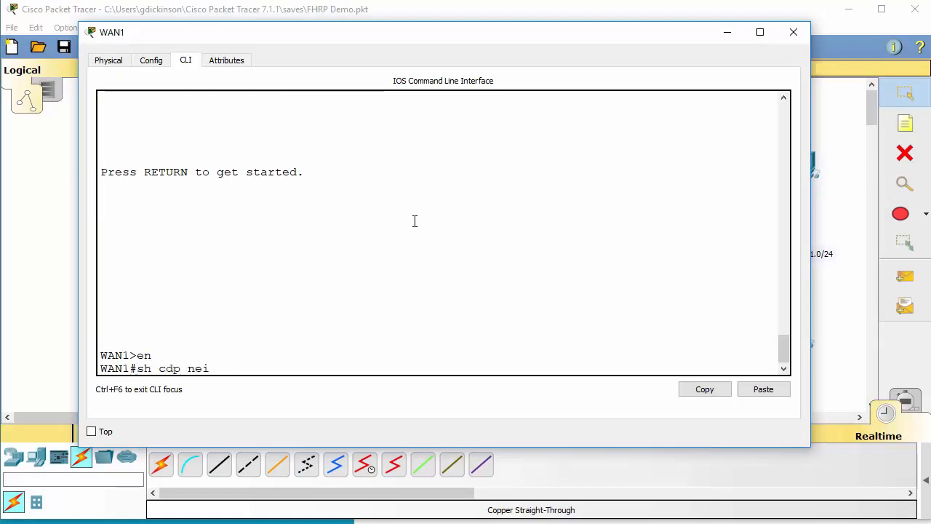
{"action": "key", "text": "Return"}
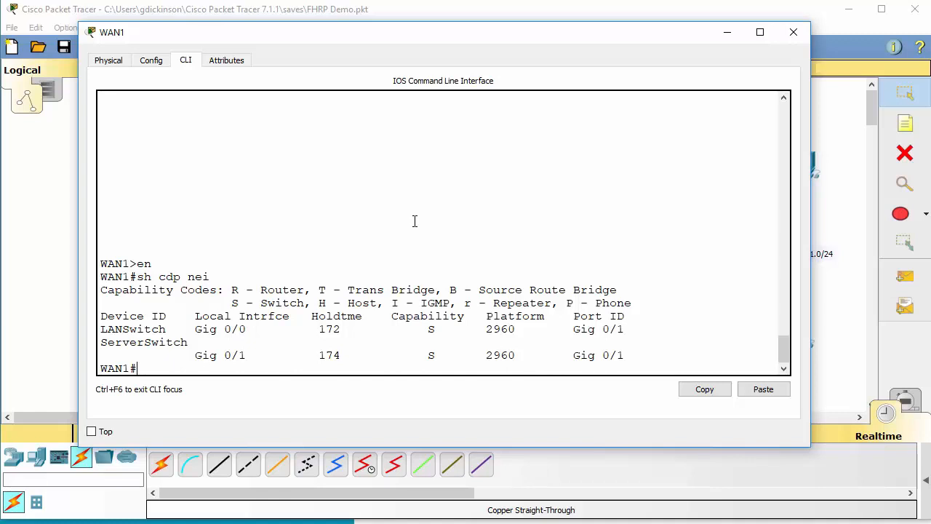
Enter configuration mode for interface g0/0 on WAN1 and list the available standby command options
{"action": "type", "text": "conf t"}
{"action": "key", "text": "Return"}
{"action": "type", "text": "int g0/0"}
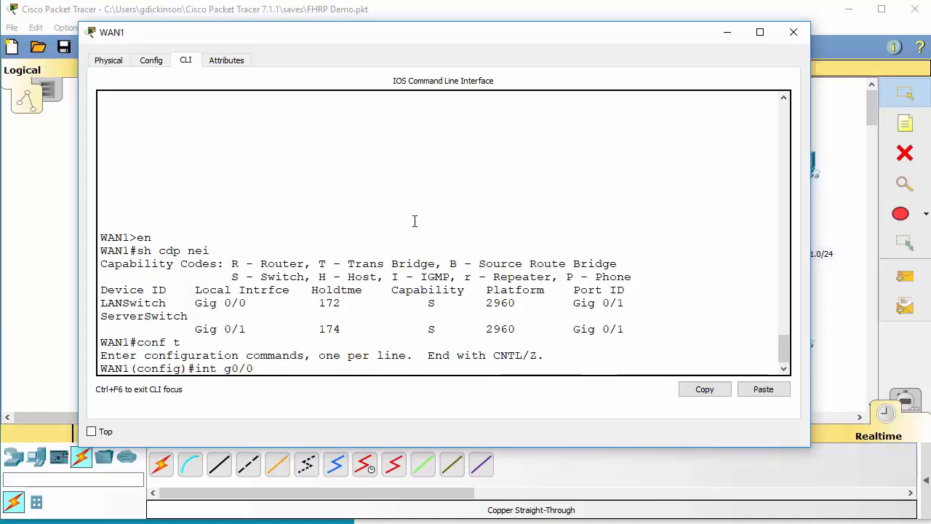
{"action": "key", "text": "Return"}
{"action": "type", "text": "stand"}
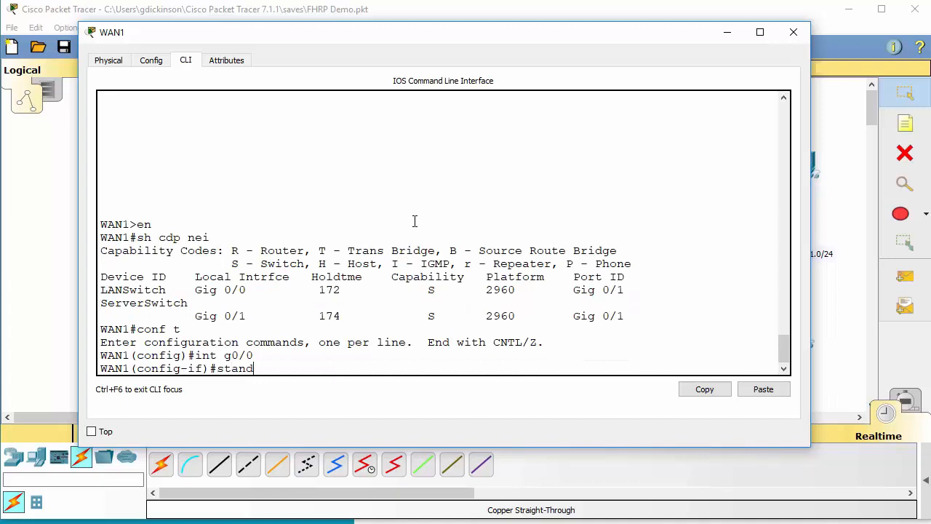
{"action": "type", "text": "by ?"}
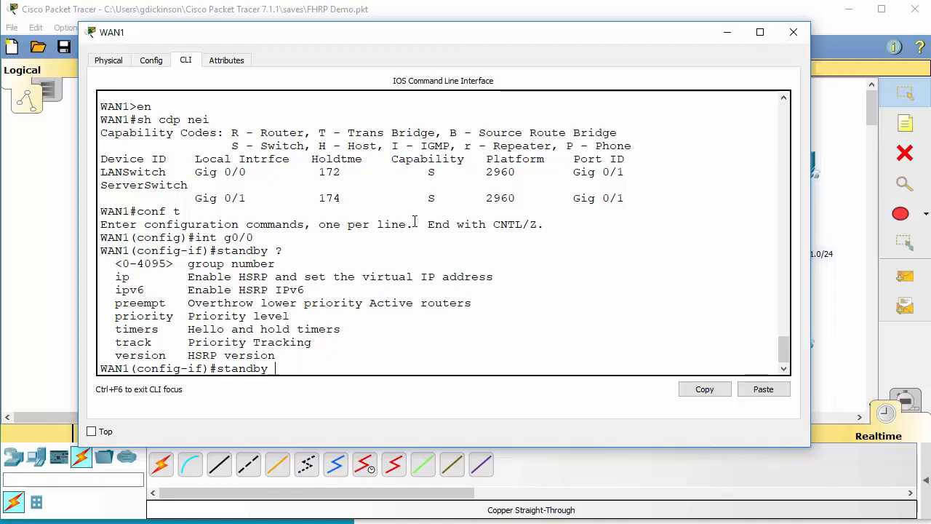
Set the HSRP version to 2 on WAN1's interface g0/0
{"action": "type", "text": "vers"}
{"action": "key", "text": "Tab"}
{"action": "type", "text": "2"}
{"action": "key", "text": "Return"}
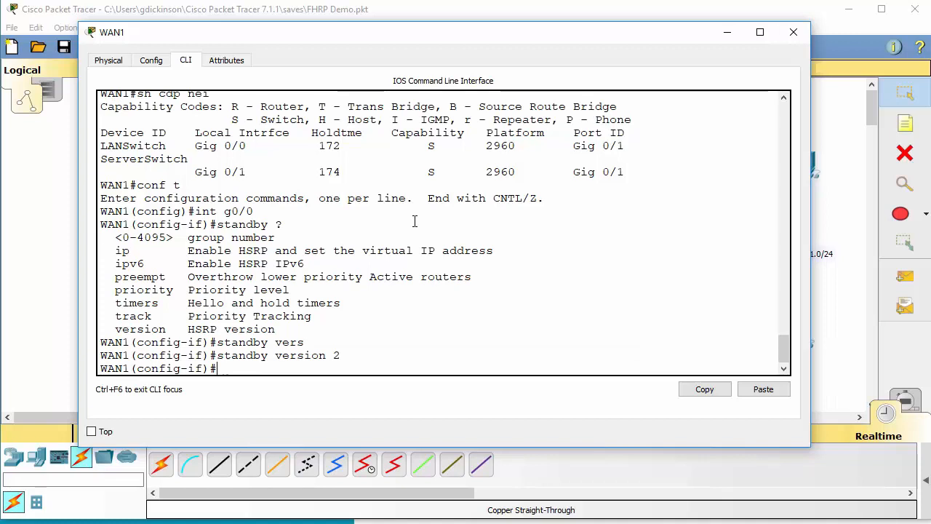
Set the standby group 1 timers to a 1-second hello and 4-second hold time, consulting the inline help for each argument
{"action": "type", "text": "standby 1"}
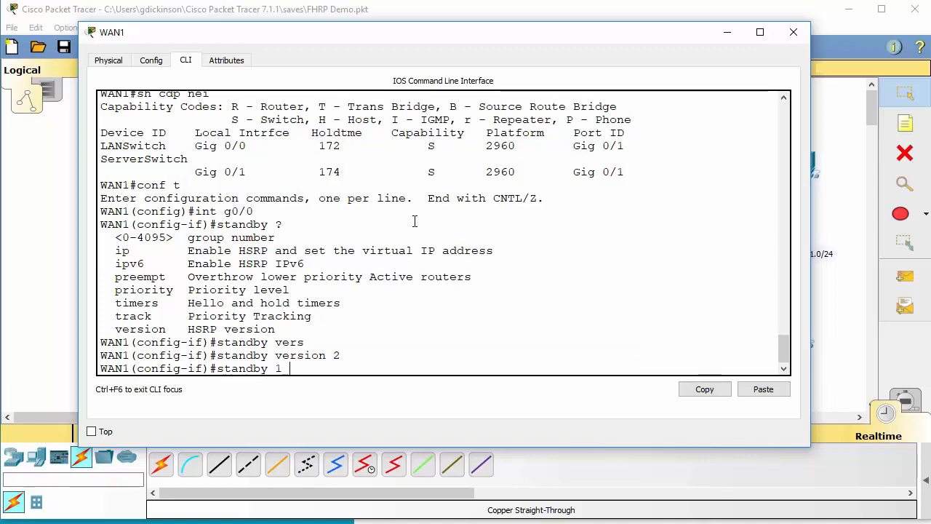
{"action": "type", "text": " timer"}
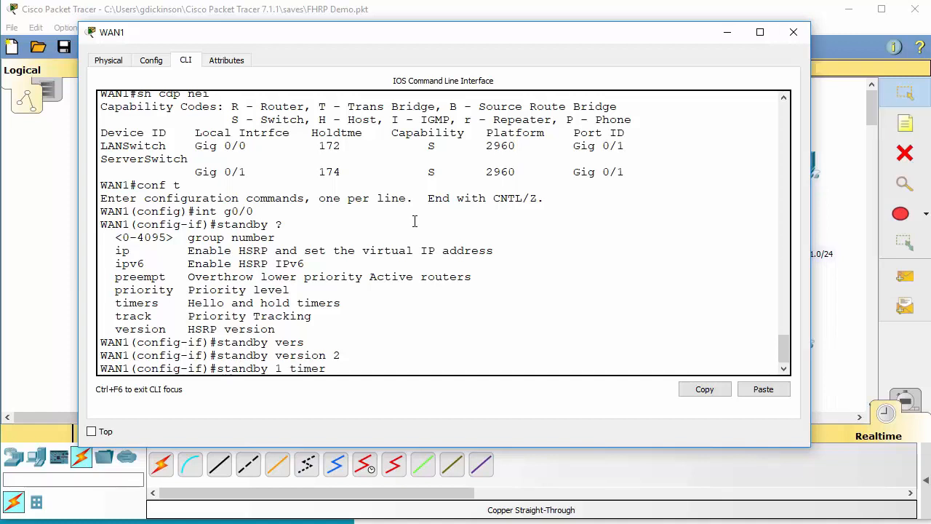
{"action": "key", "text": "BackSpace"}
{"action": "type", "text": "s 1 4"}
{"action": "key", "text": "BackSpace"}
{"action": "key", "text": "BackSpace"}
{"action": "key", "text": "BackSpace"}
{"action": "type", "text": "?"}
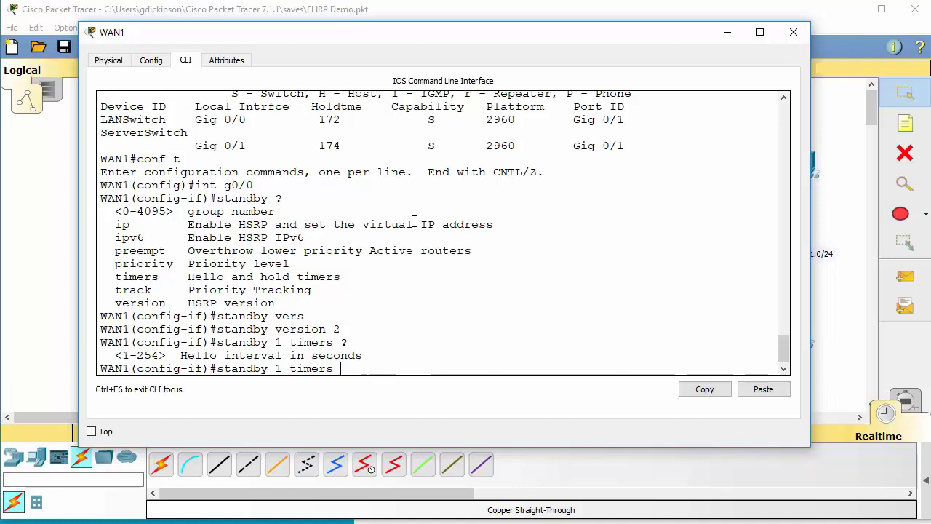
{"action": "type", "text": "1"}
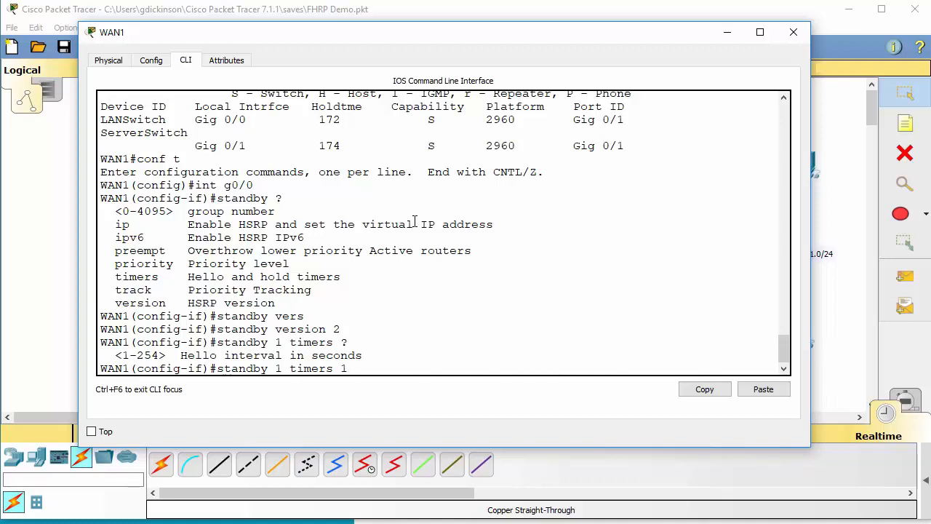
{"action": "type", "text": "?"}
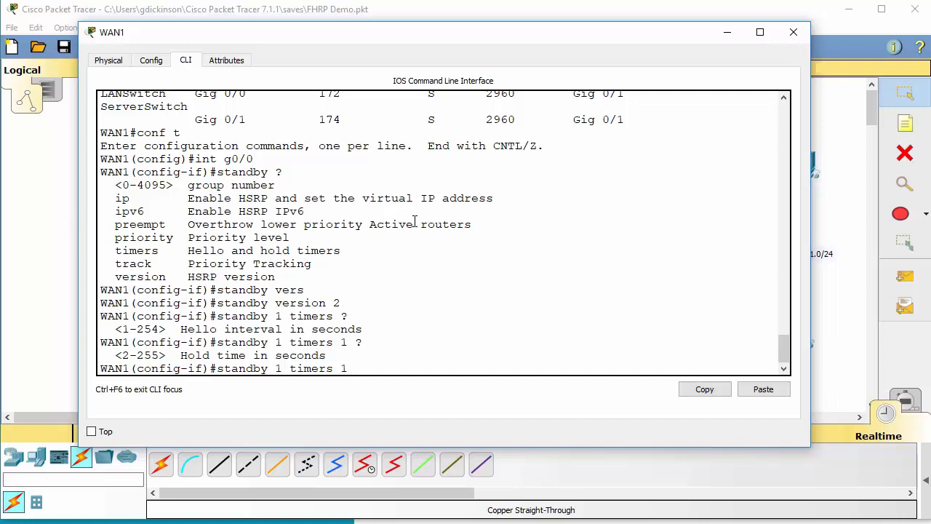
{"action": "type", "text": "4"}
{"action": "key", "text": "Return"}
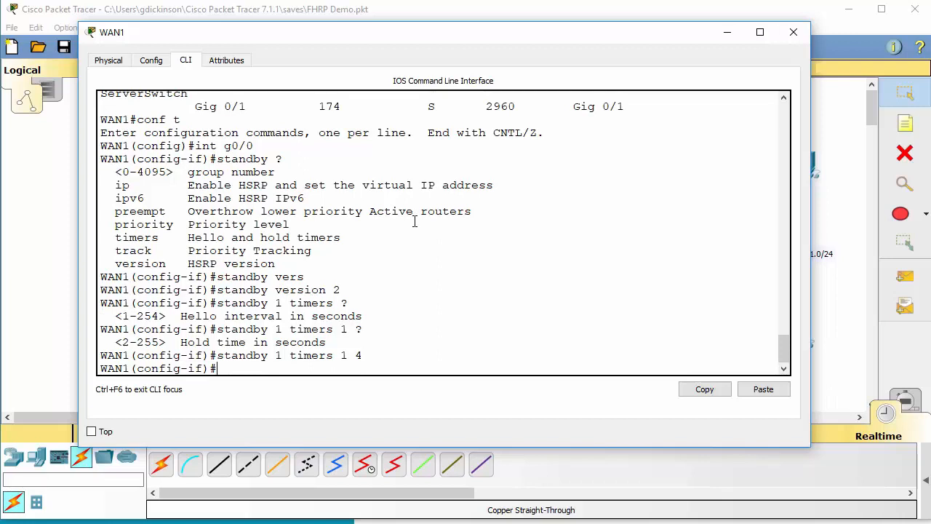
Assign virtual IP 172.16.1.1 to standby group 1 on g0/0 and leave configuration mode
{"action": "type", "text": "standby 1 172.16.1.1"}
{"action": "key", "text": "Return"}
{"action": "type", "text": "standby 1 ip 172.16.1.1"}
{"action": "key", "text": "Return"}
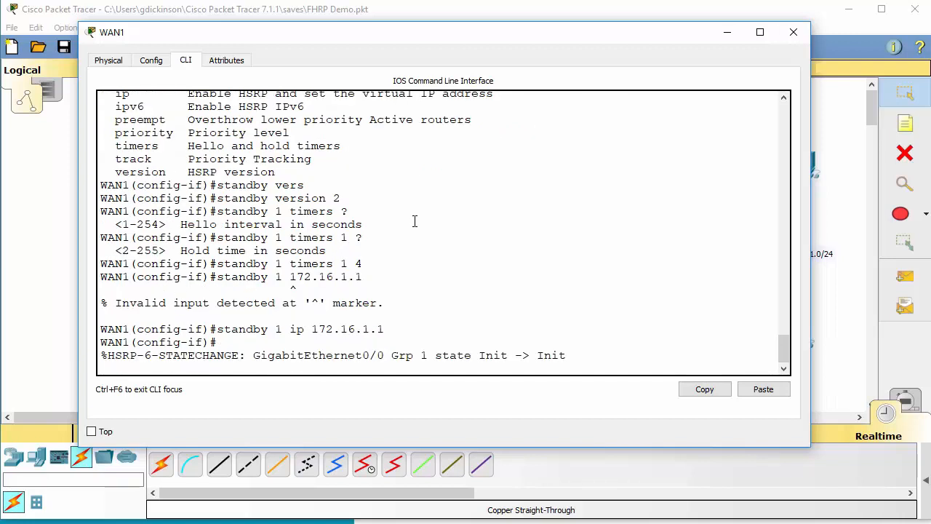
{"action": "key", "text": "Return"}
{"action": "key", "text": "ctrl+z"}
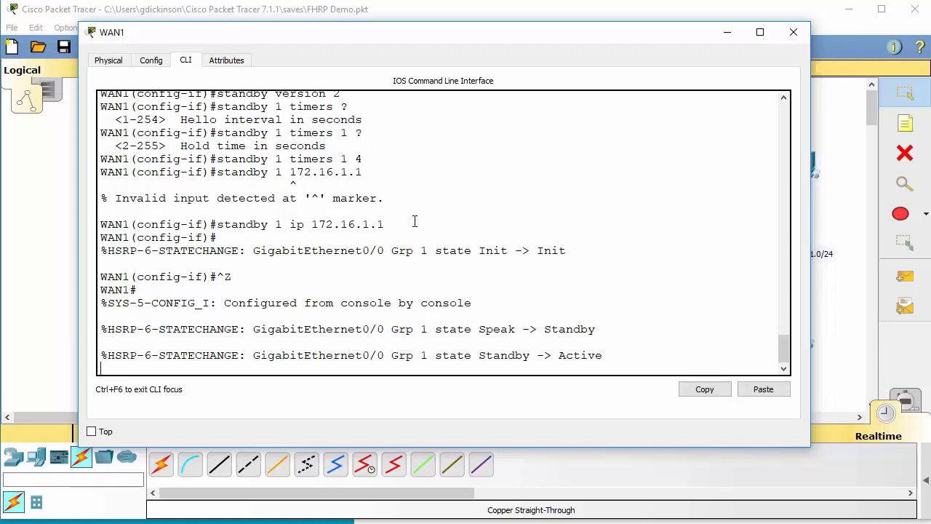
Display the detailed standby status on WAN1
{"action": "key", "text": "Return"}
{"action": "type", "text": "sh stand"}
{"action": "key", "text": "Tab"}
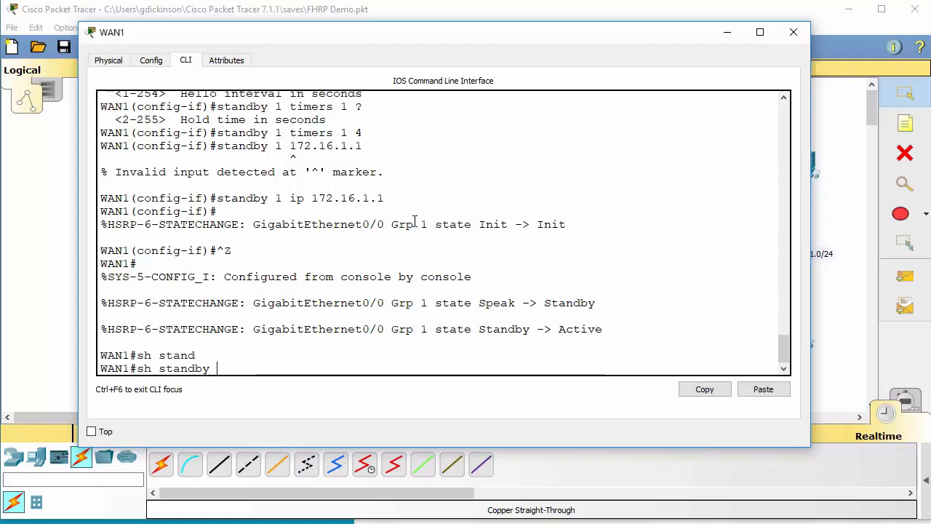
{"action": "key", "text": "Return"}
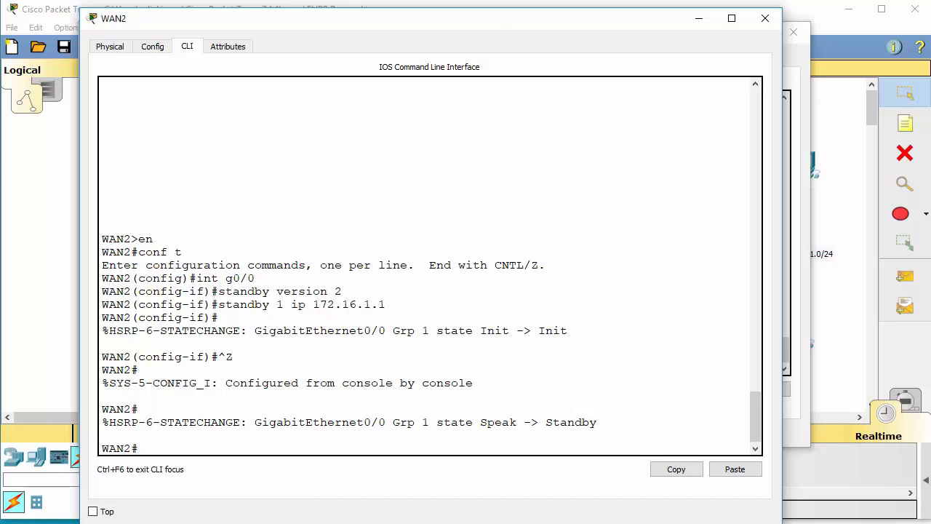
Display the detailed standby status on WAN2
{"action": "type", "text": "sh stand"}
{"action": "key", "text": "Tab"}
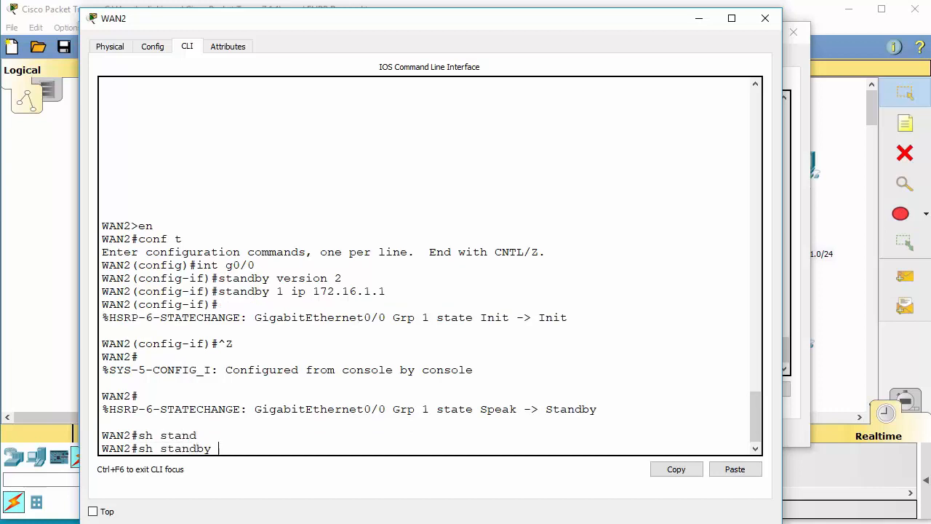
{"action": "key", "text": "Return"}
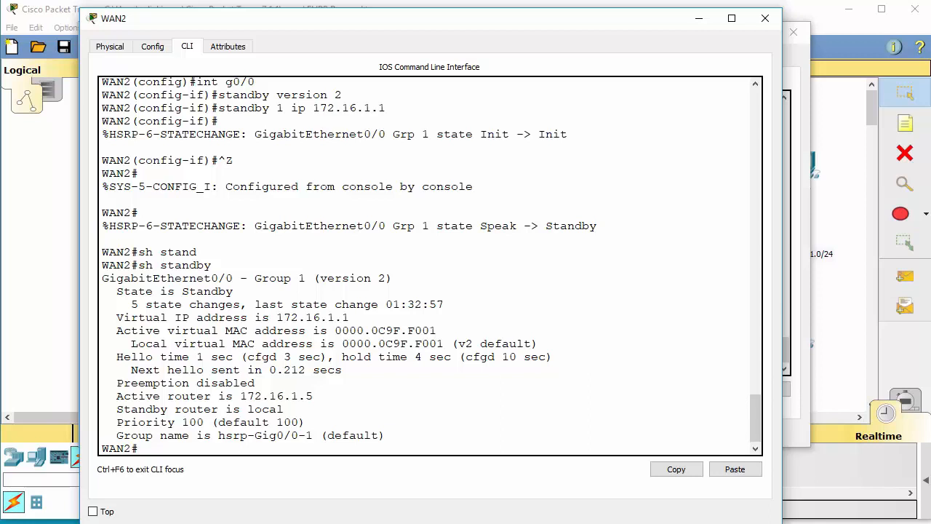
Display the brief standby summary on WAN2
{"action": "key", "text": "Up"}
{"action": "type", "text": "br"}
{"action": "key", "text": "Tab"}
{"action": "key", "text": "Return"}
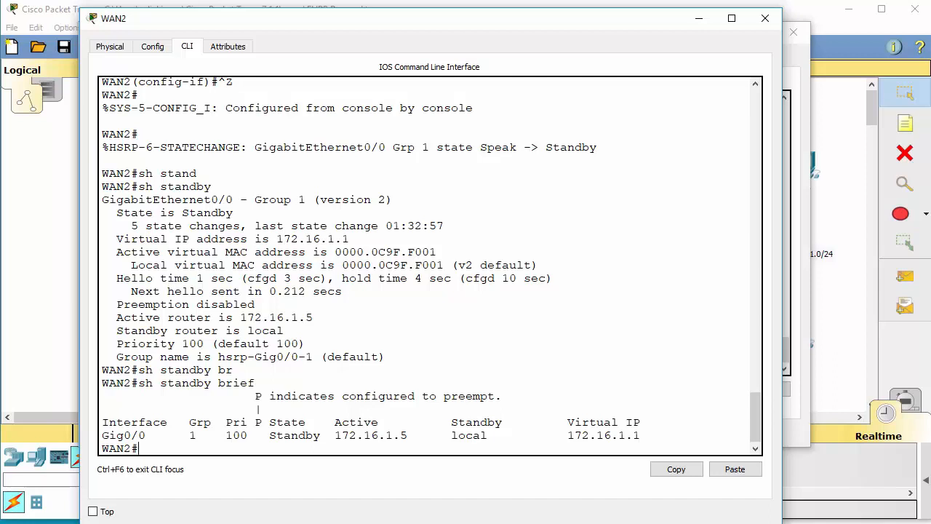
Switch to the WAN1 console and display its brief standby summary
{"action": "left_click", "coordinate": [619, 523]}
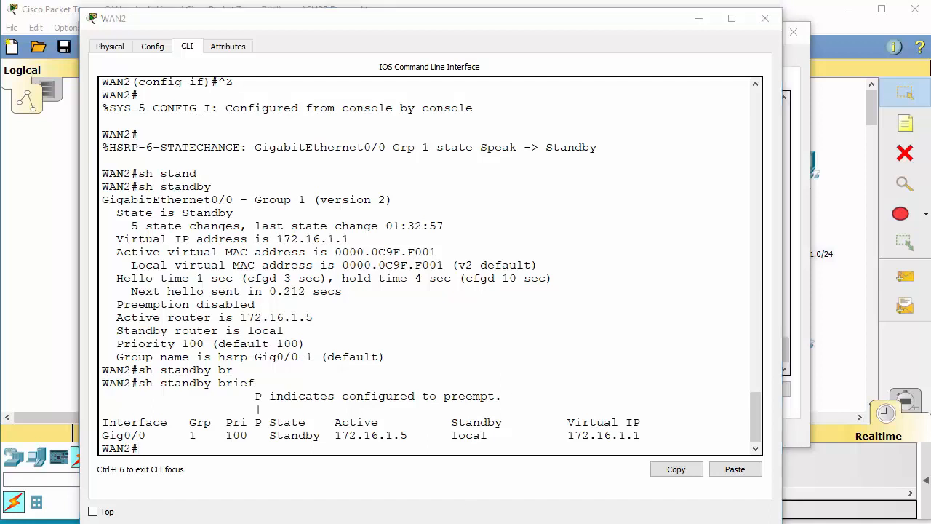
{"action": "type", "text": "sh"}
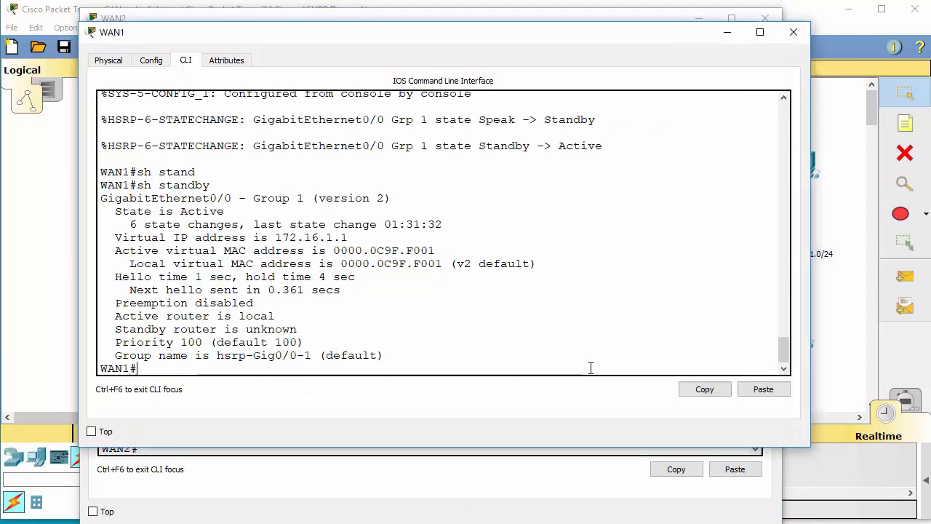
{"action": "type", "text": " stan"}
{"action": "key", "text": "Tab"}
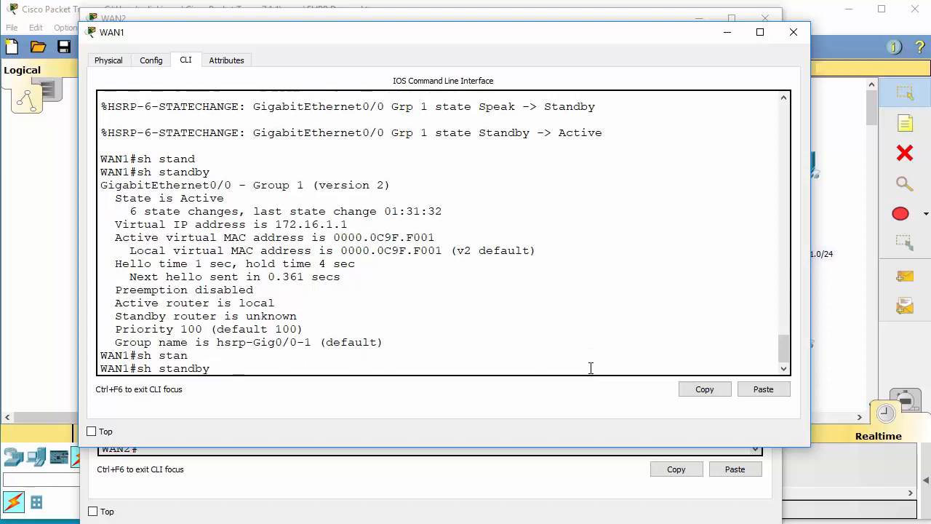
{"action": "type", "text": "br"}
{"action": "key", "text": "Tab"}
{"action": "key", "text": "Return"}
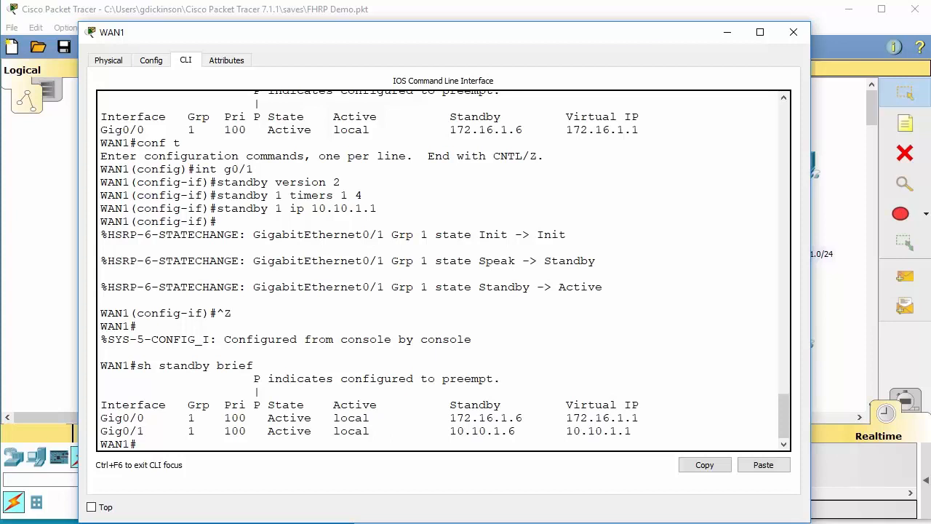
Leave the WAN1 window, return to PC1's command prompt, and ping the file server at 10.10.1.100 twice
{"action": "key", "text": "alt+F4"}
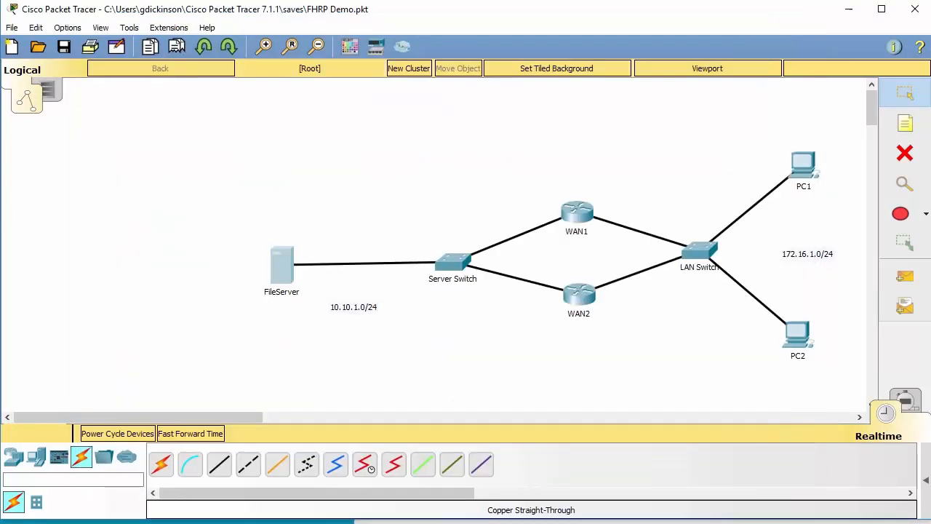
{"action": "key", "text": "alt+Tab"}
{"action": "type", "text": "p"}
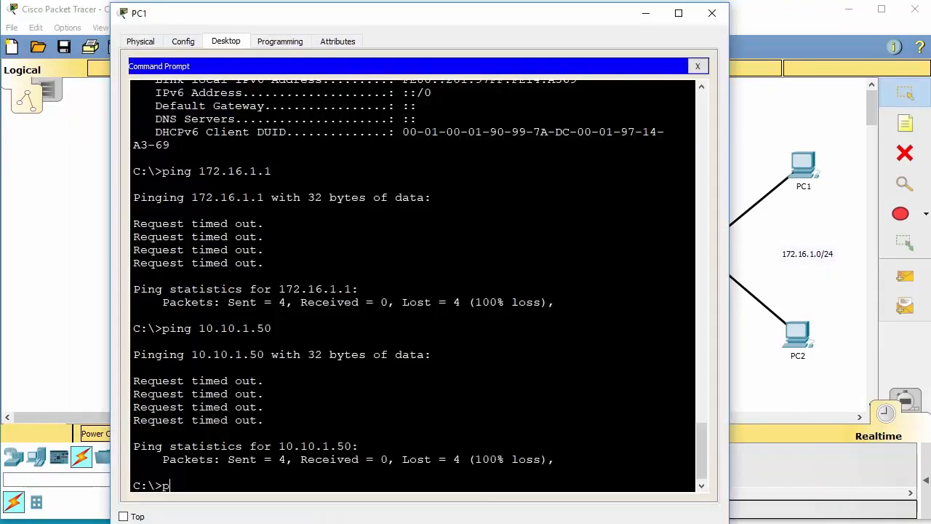
{"action": "type", "text": "ing 10.10.1.100"}
{"action": "key", "text": "Return"}
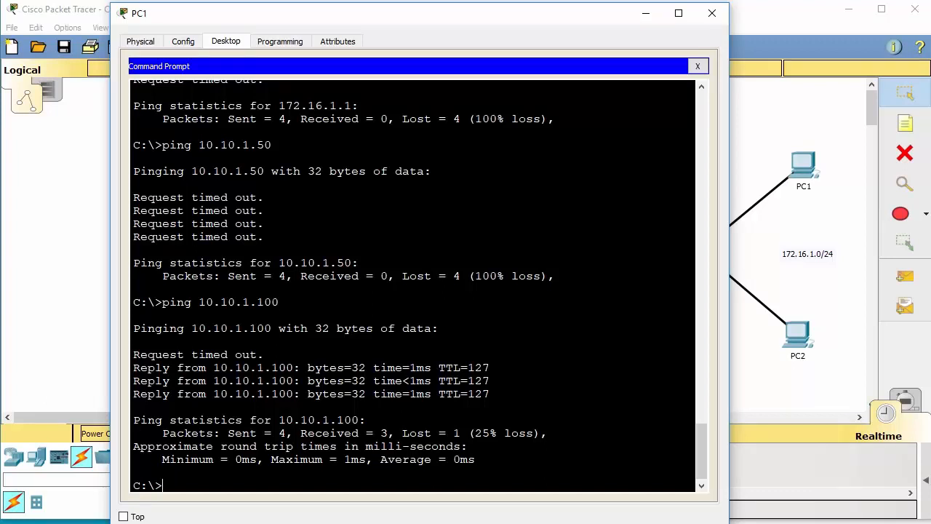
{"action": "key", "text": "Up"}
{"action": "key", "text": "Return"}
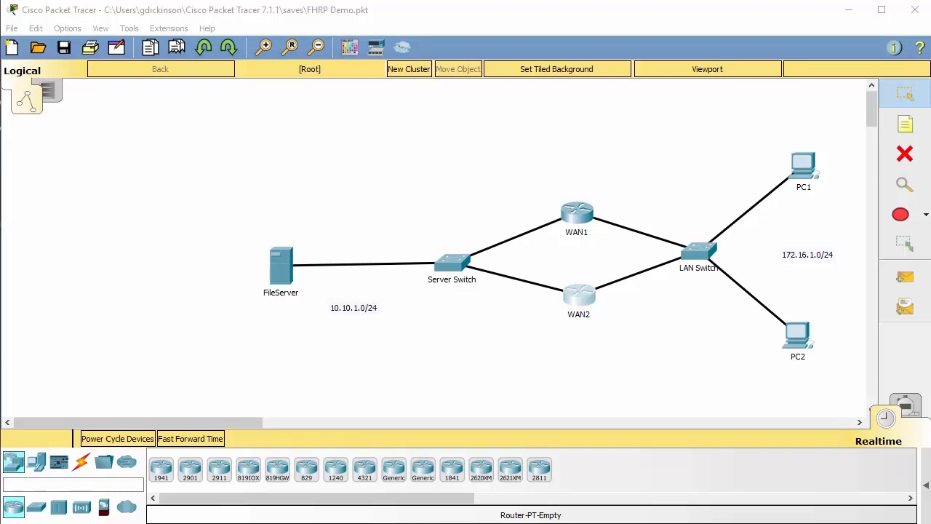
Open PC1's command prompt and start a continuous ping to 10.10.1.100
{"action": "left_click", "coordinate": [803, 166]}
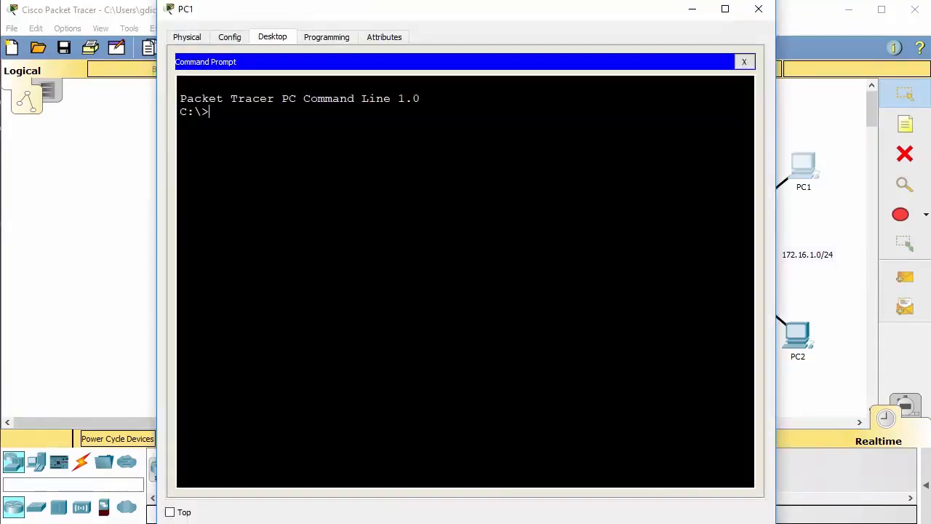
{"action": "type", "text": "ping -t 10.1.10.1.100"}
{"action": "key", "text": "Return"}
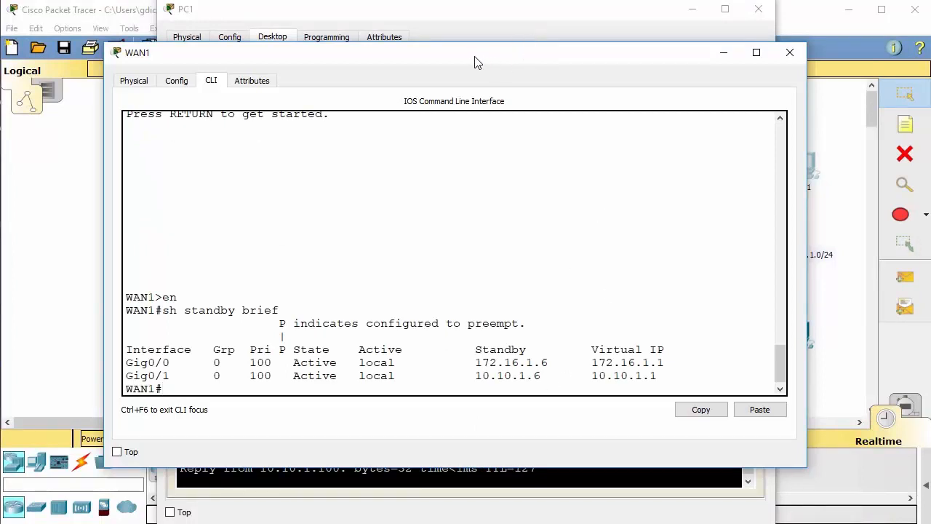
Show WAN1's physical device view and arrange the PC1 window beside it so the continuous ping can be watched
{"action": "left_click_drag", "start_coordinate": [474, 60], "coordinate": [454, 54]}
{"action": "left_click", "coordinate": [112, 72]}
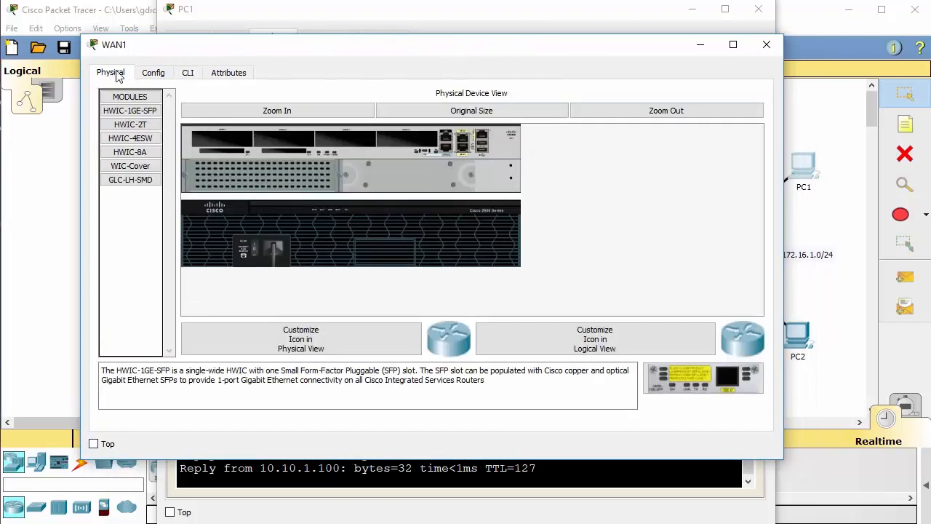
{"action": "left_click", "coordinate": [667, 27]}
{"action": "left_click_drag", "start_coordinate": [590, 16], "coordinate": [710, 22]}
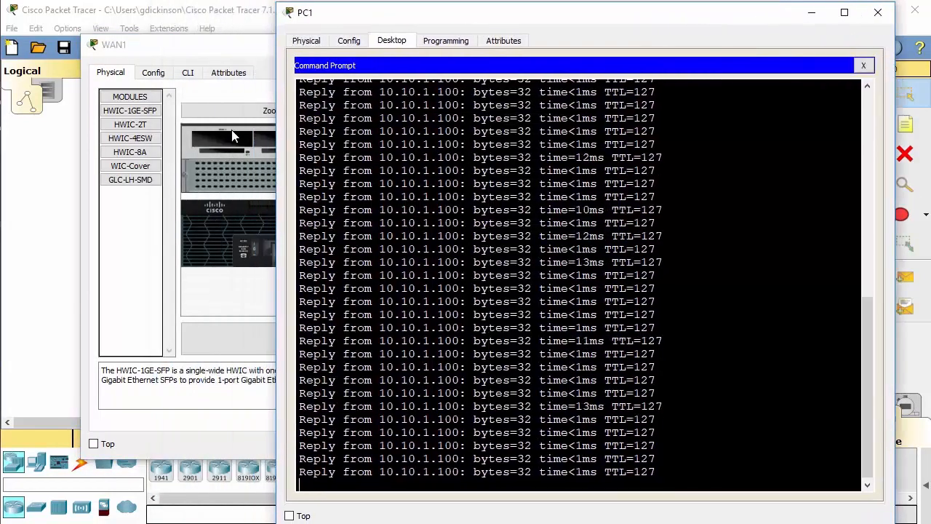
{"action": "left_click", "coordinate": [226, 51]}
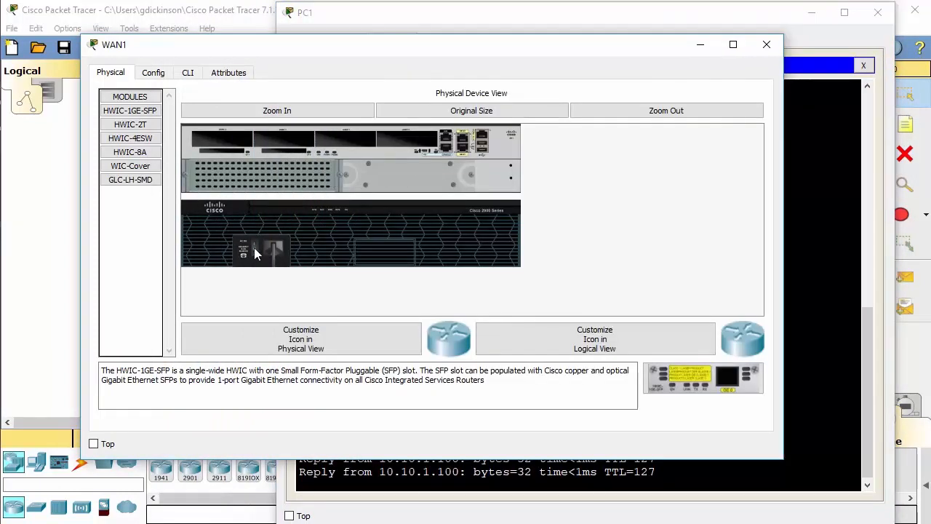
{"action": "left_click", "coordinate": [786, 27]}
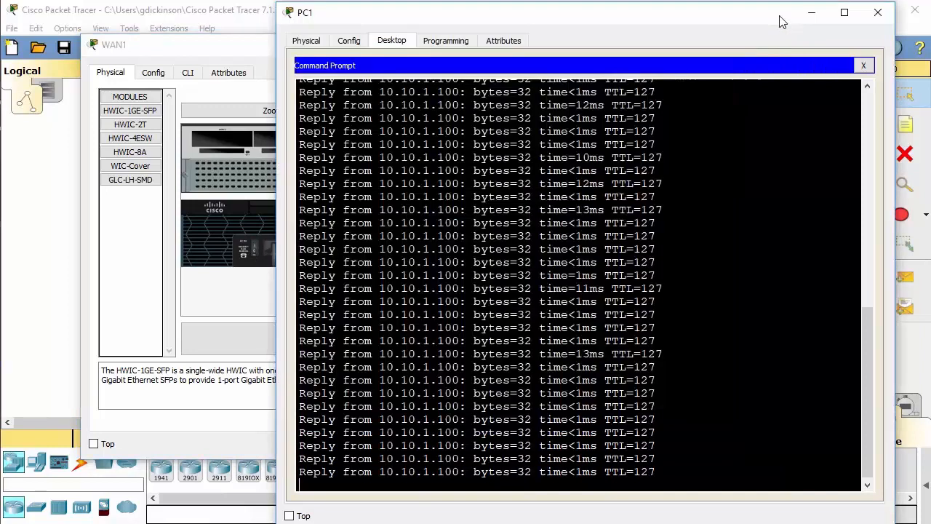